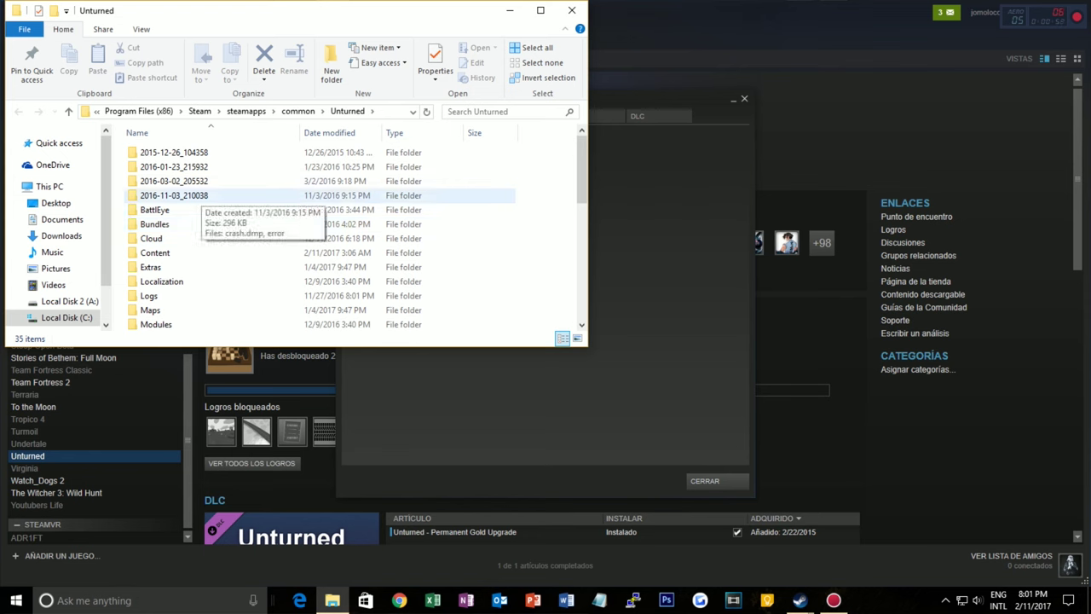
Open the error log in the 2016-11-03_210038 crash folder and look through its contents
{"action": "double_click", "coordinate": [196, 195]}
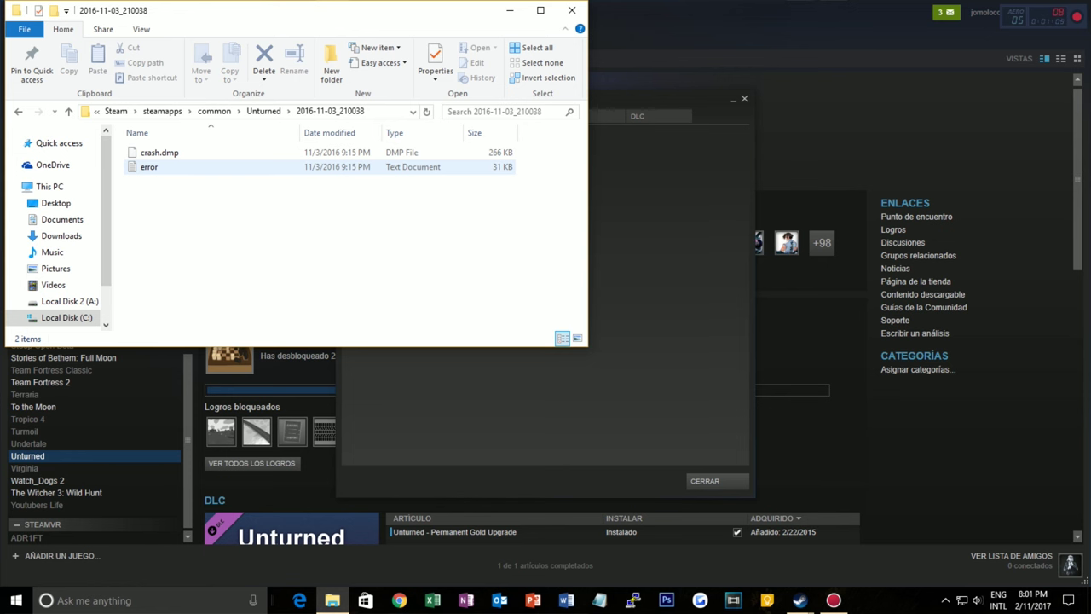
{"action": "double_click", "coordinate": [149, 166]}
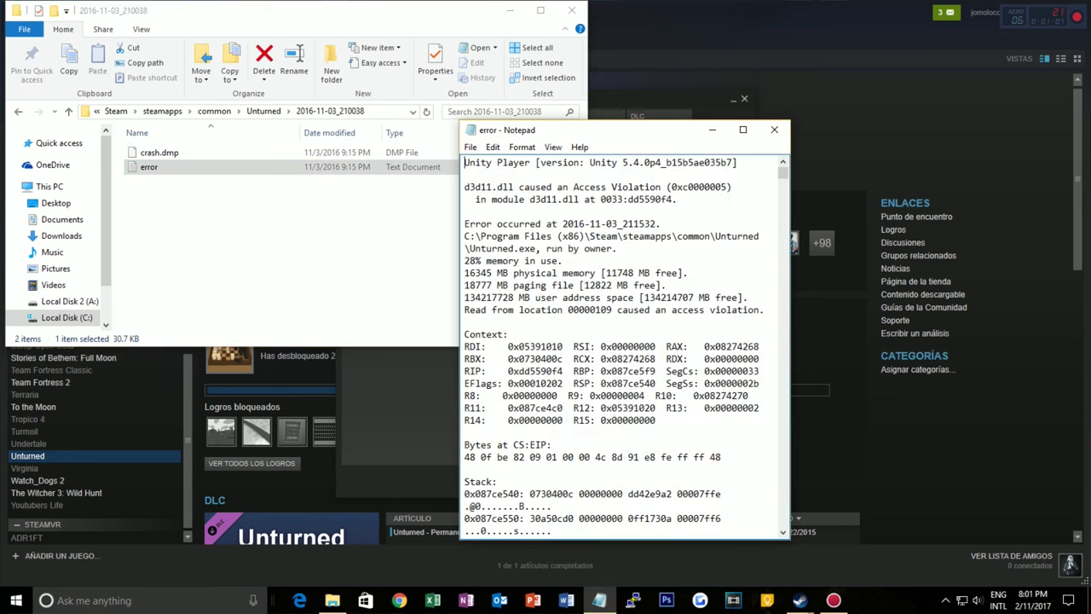
{"action": "left_click_drag", "start_coordinate": [596, 129], "coordinate": [465, 121]}
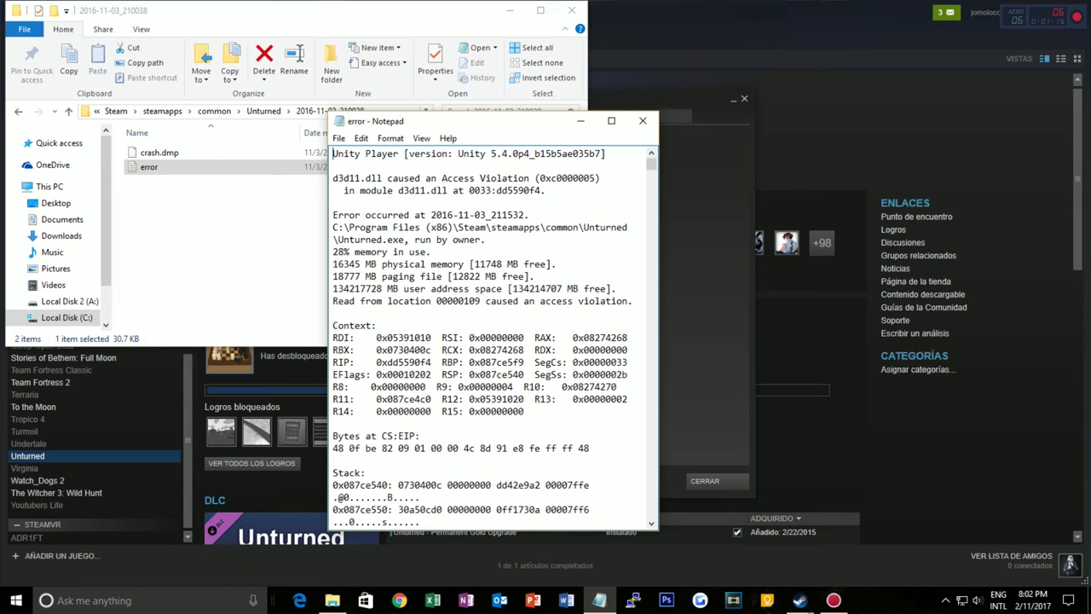
{"action": "scroll", "coordinate": [651, 163], "scroll_direction": "down", "scroll_amount": 15}
{"action": "scroll", "coordinate": [651, 163], "scroll_direction": "up", "scroll_amount": 15}
Select the error log text from the end of the Context section up to the Unity Player version line
{"action": "key", "text": "ctrl+shift+Left"}
{"action": "key", "text": "ctrl+shift+Left"}
{"action": "key", "text": "ctrl+shift+Left"}
{"action": "key", "text": "ctrl+shift+Left"}
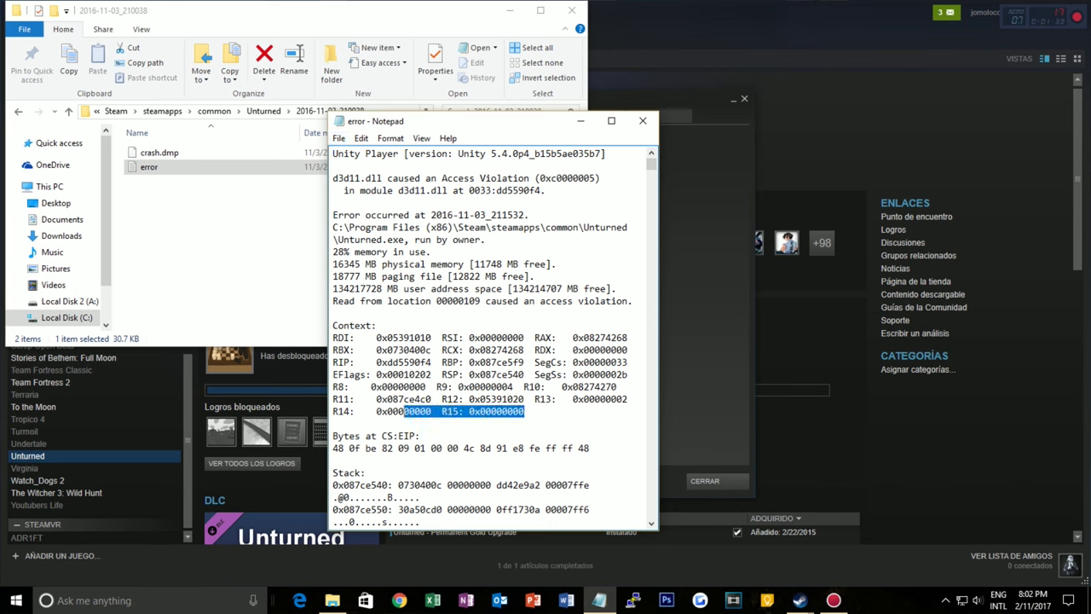
{"action": "key", "text": "shift+Up"}
{"action": "key", "text": "shift+Up"}
{"action": "key", "text": "shift+Up"}
{"action": "key", "text": "shift+Up"}
{"action": "key", "text": "shift+Up"}
{"action": "key", "text": "shift+Up"}
{"action": "key", "text": "shift+Up"}
{"action": "key", "text": "shift+Up"}
{"action": "key", "text": "shift+Up"}
{"action": "key", "text": "shift+Up"}
{"action": "key", "text": "shift+Up"}
{"action": "key", "text": "shift+Up"}
{"action": "key", "text": "shift+Up"}
{"action": "key", "text": "shift+Up"}
{"action": "key", "text": "shift+Up"}
{"action": "key", "text": "shift+Up"}
{"action": "key", "text": "shift+Up"}
{"action": "key", "text": "shift+Up"}
{"action": "key", "text": "shift+Up"}
{"action": "key", "text": "shift+Up"}
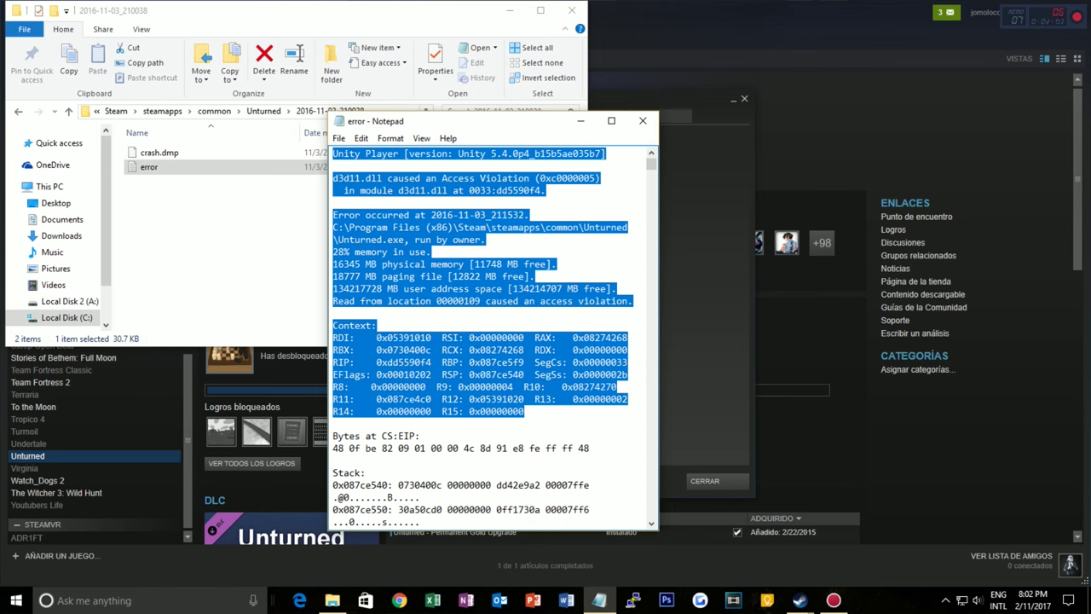
Clear the text selection, close the error log and return to the Unturned folder
{"action": "left_click", "coordinate": [334, 313]}
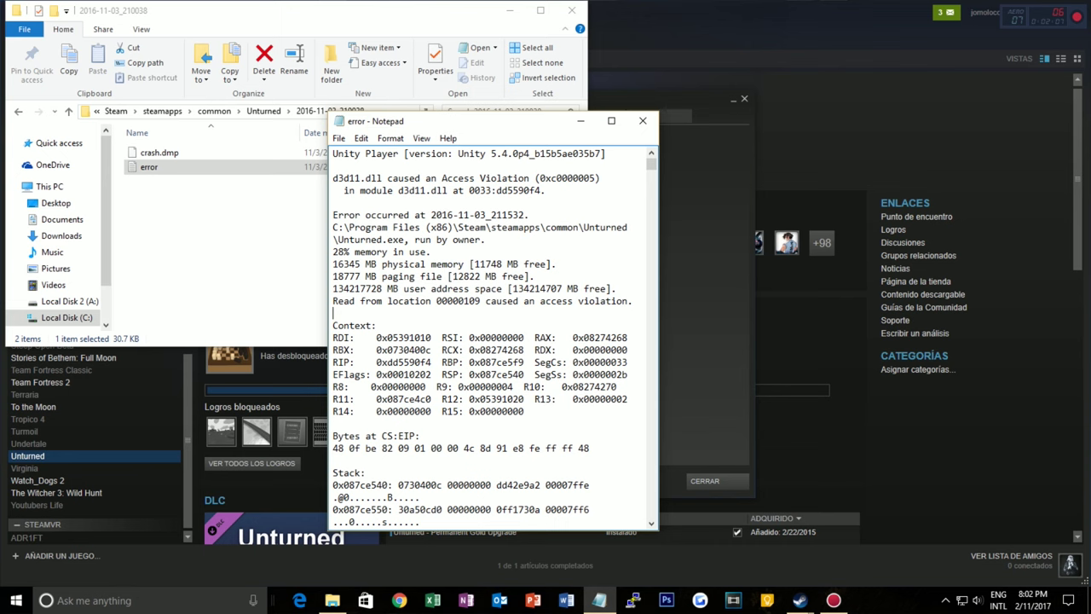
{"action": "left_click_drag", "start_coordinate": [393, 153], "coordinate": [337, 154]}
{"action": "left_click", "coordinate": [333, 165]}
{"action": "left_click", "coordinate": [642, 120]}
{"action": "left_click", "coordinate": [263, 111]}
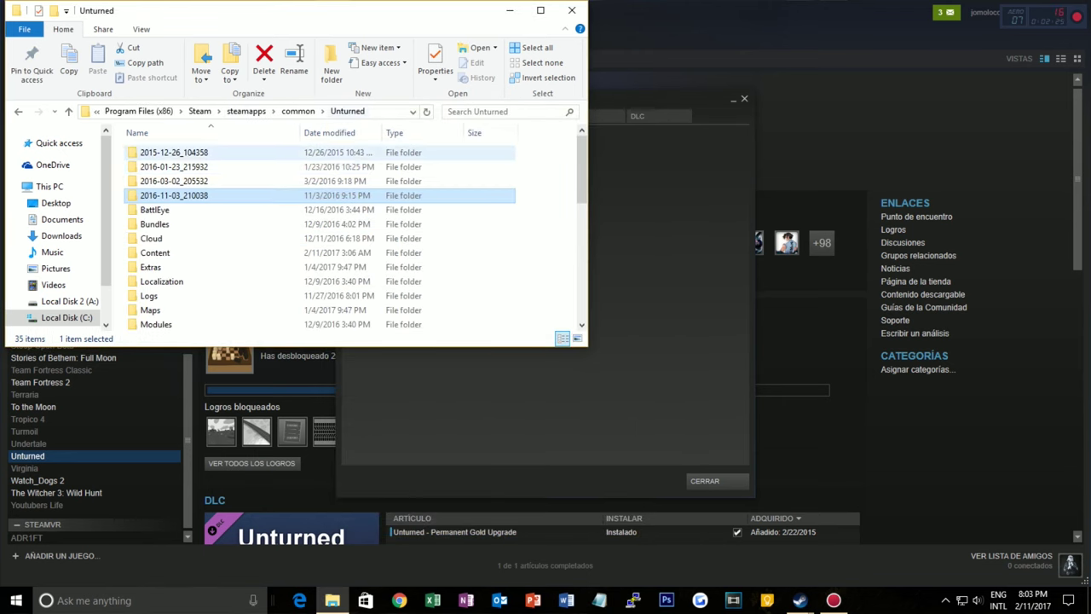
Examine the faulting module name in the error log of the 2016-03-02_205532 folder, and close the log
{"action": "double_click", "coordinate": [183, 180]}
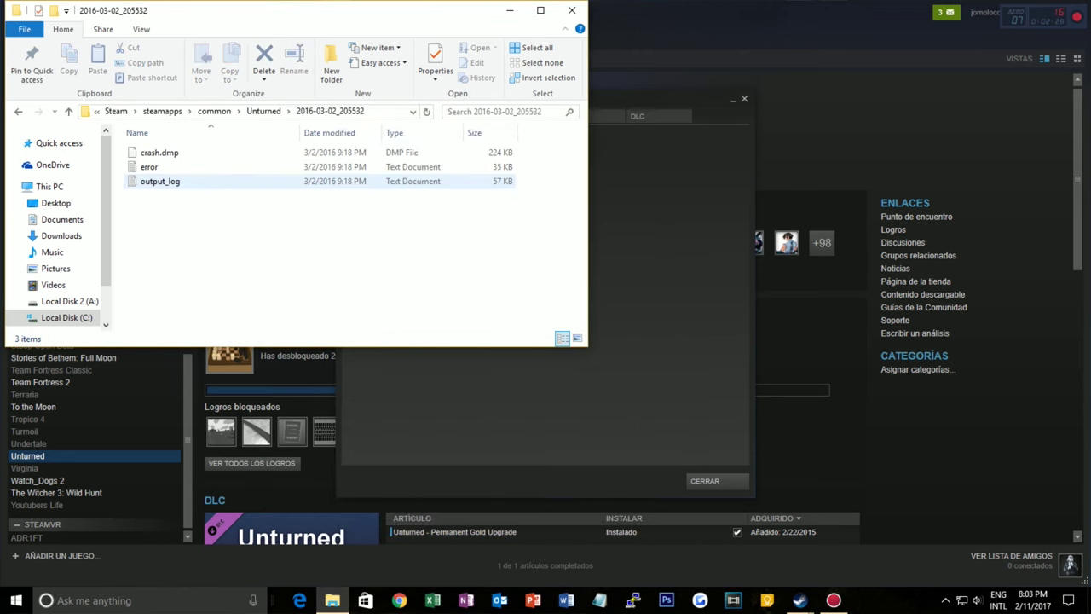
{"action": "double_click", "coordinate": [152, 166]}
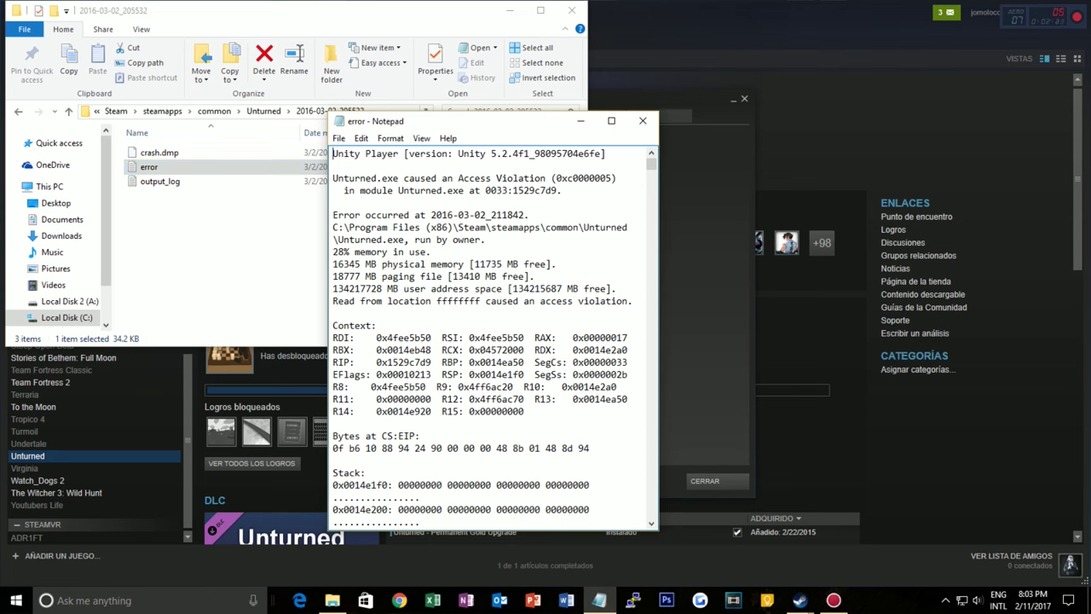
{"action": "left_click_drag", "start_coordinate": [464, 190], "coordinate": [410, 191]}
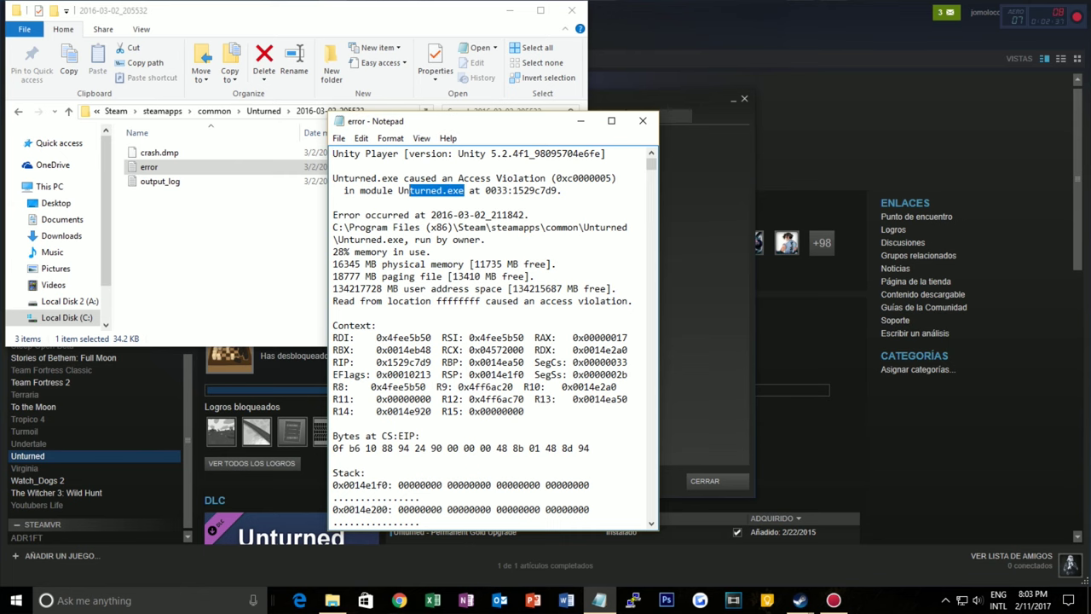
{"action": "left_click", "coordinate": [643, 120]}
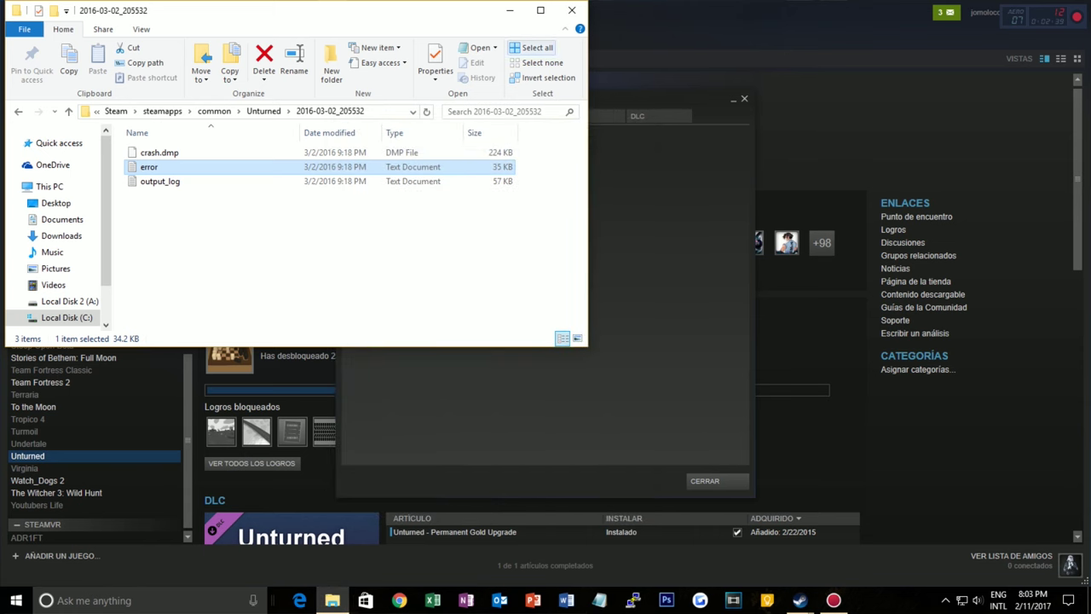
Return to the Unturned folder and open the error log in the 2016-01-23_215932 folder
{"action": "key", "text": "BackSpace"}
{"action": "key", "text": "Up"}
{"action": "key", "text": "Return"}
{"action": "key", "text": "Down"}
{"action": "key", "text": "Return"}
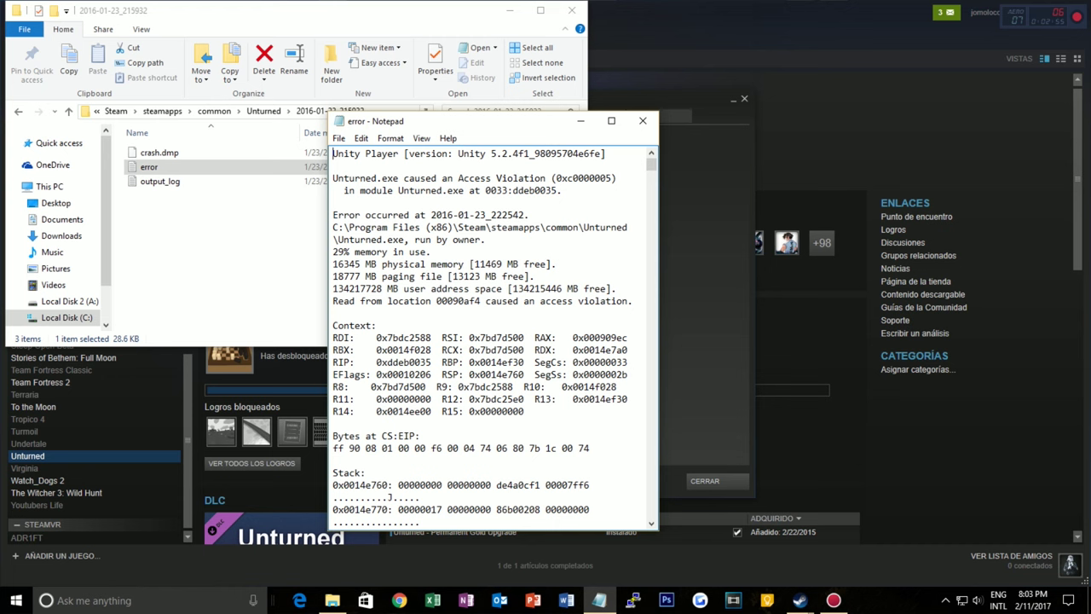
Close the error log, its folder window and the Unturned properties dialog
{"action": "left_click", "coordinate": [643, 120]}
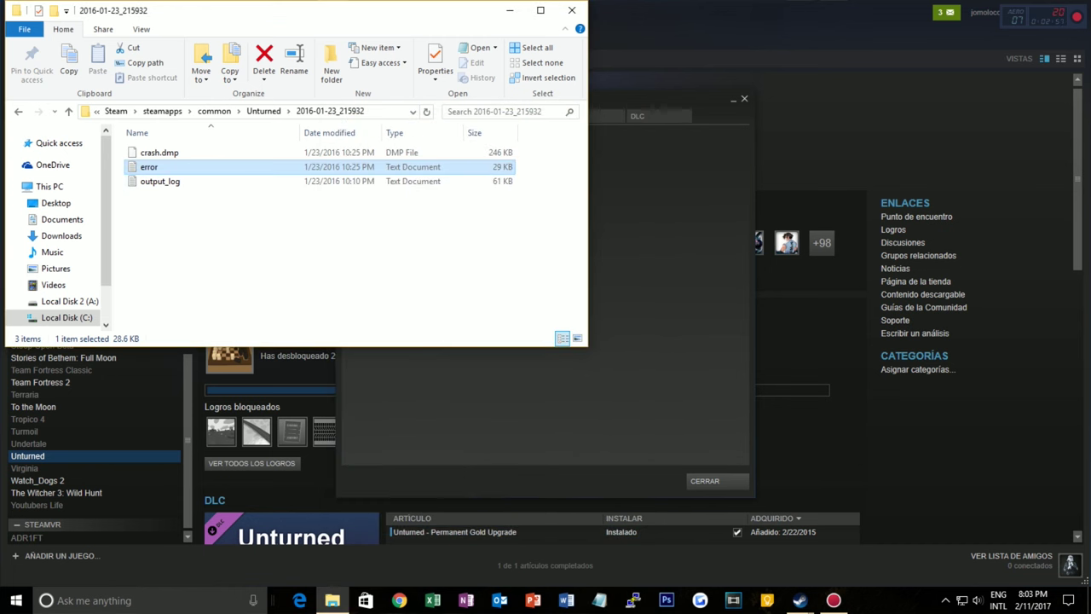
{"action": "left_click", "coordinate": [571, 10]}
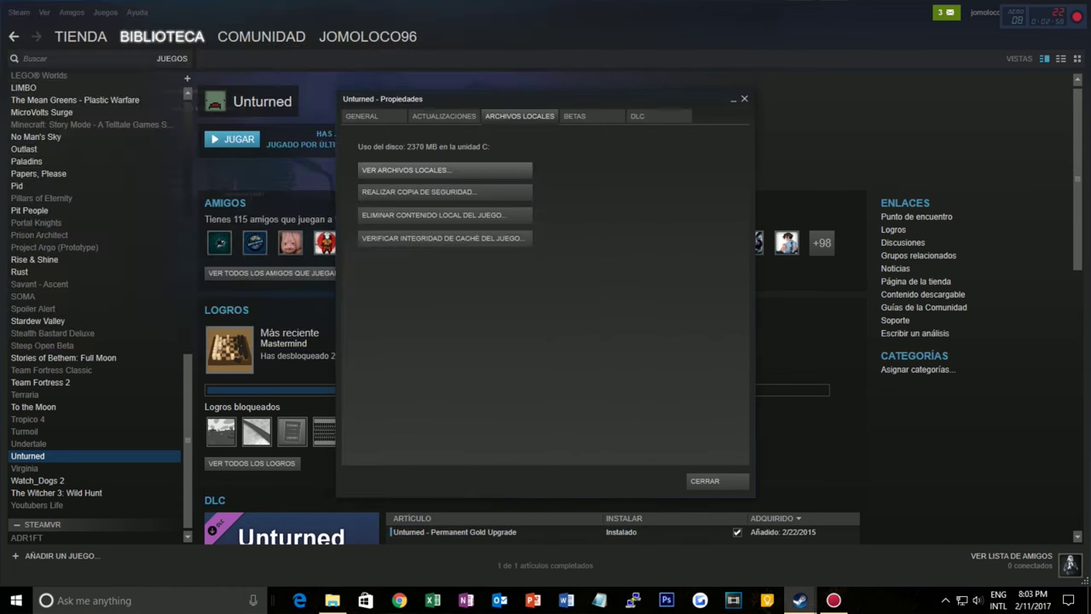
{"action": "left_click", "coordinate": [744, 99]}
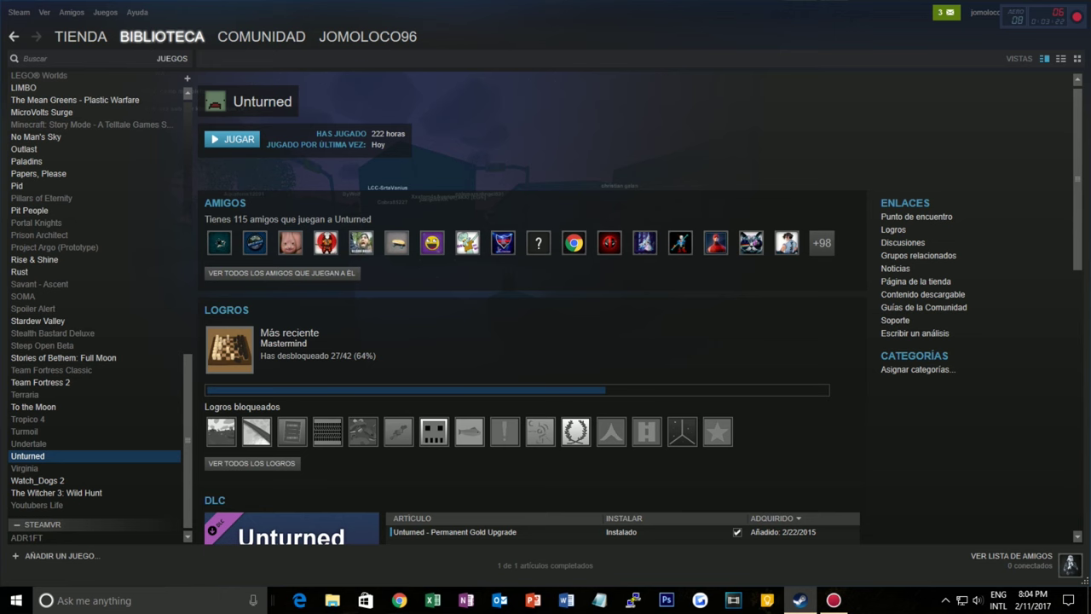
Open Unturned's local files folder from the game's properties in the Steam library
{"action": "right_click", "coordinate": [45, 454]}
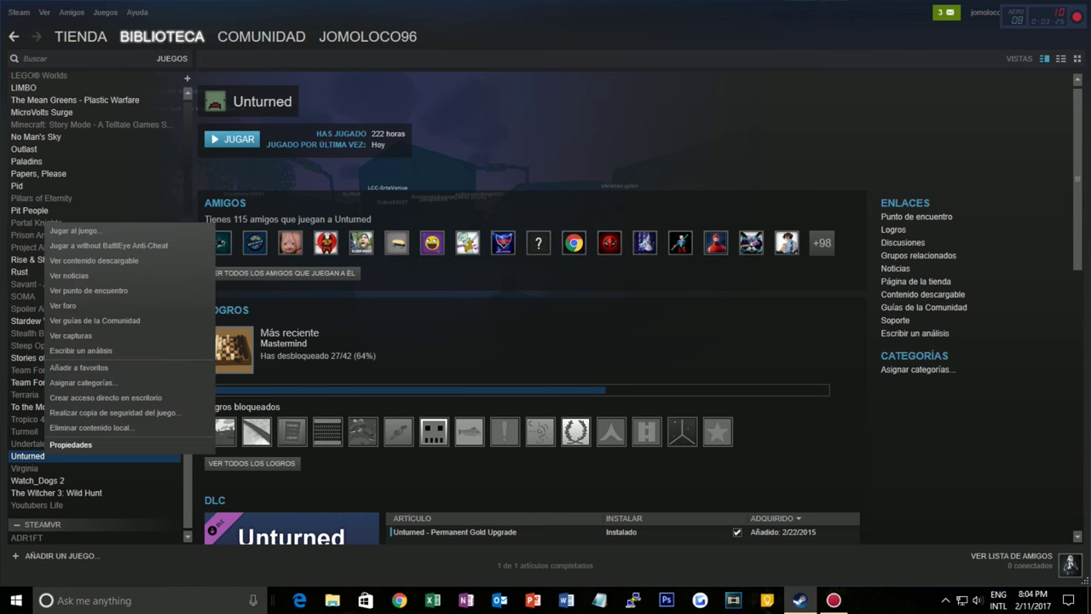
{"action": "left_click", "coordinate": [71, 444]}
{"action": "left_click", "coordinate": [520, 116]}
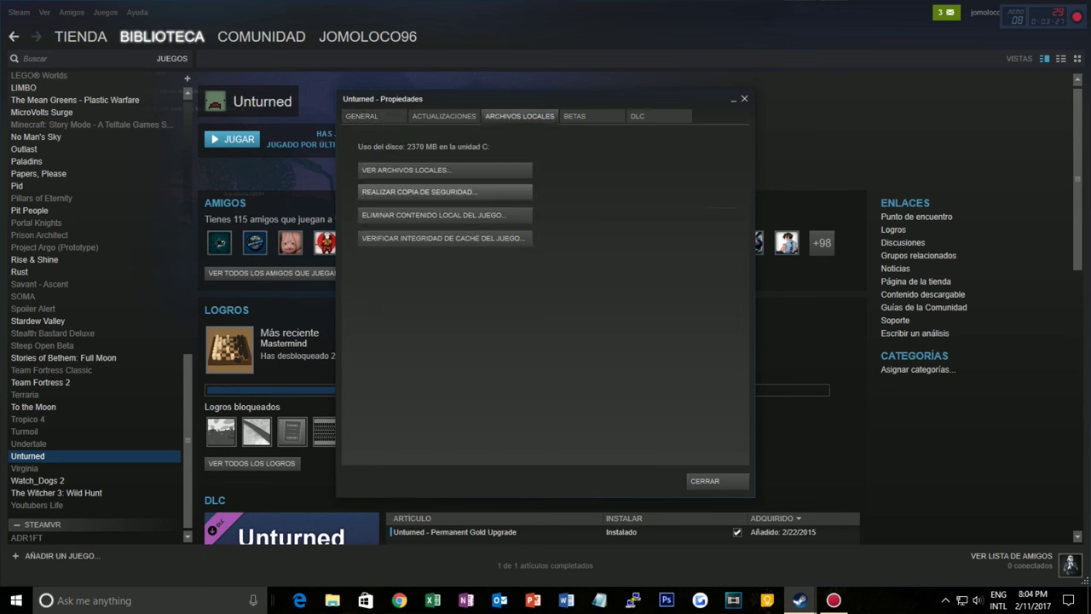
{"action": "left_click", "coordinate": [445, 169]}
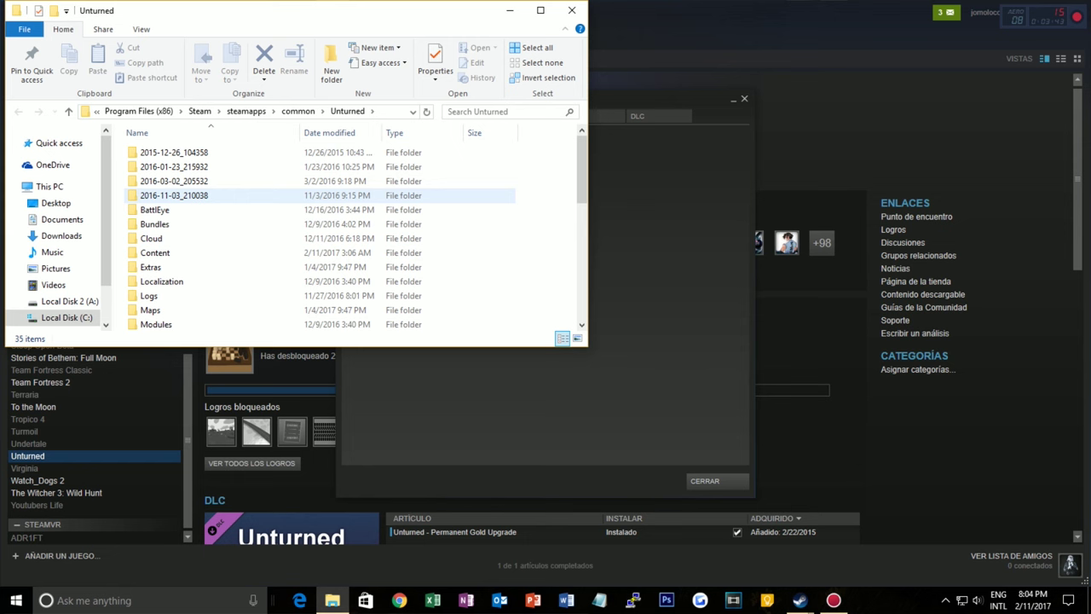
Open the error log in the 2016-11-03_210038 folder and select its text from the first line through the Context section
{"action": "double_click", "coordinate": [173, 195]}
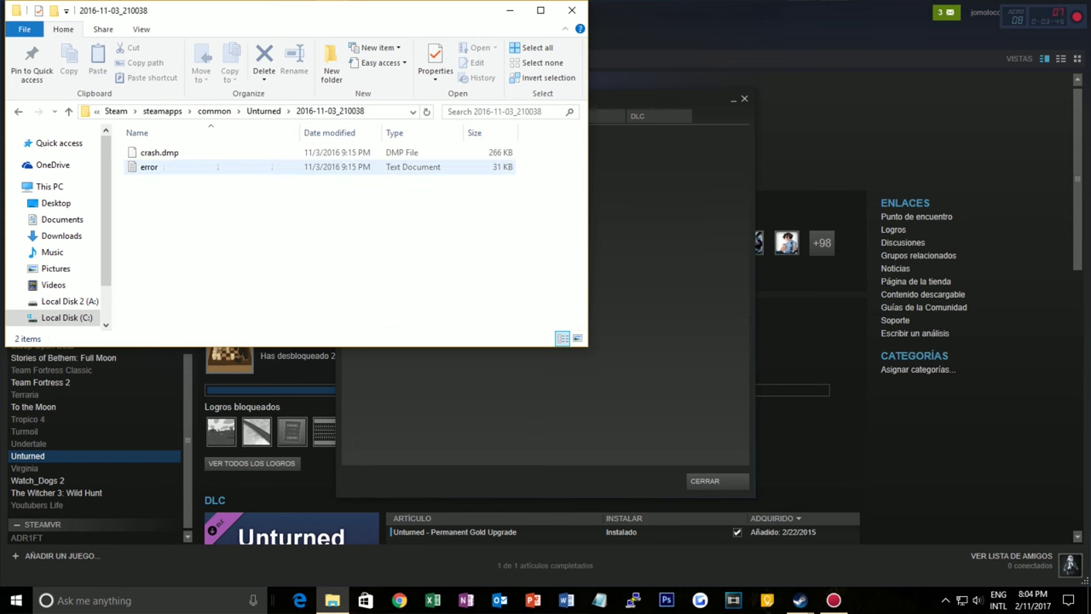
{"action": "double_click", "coordinate": [166, 167]}
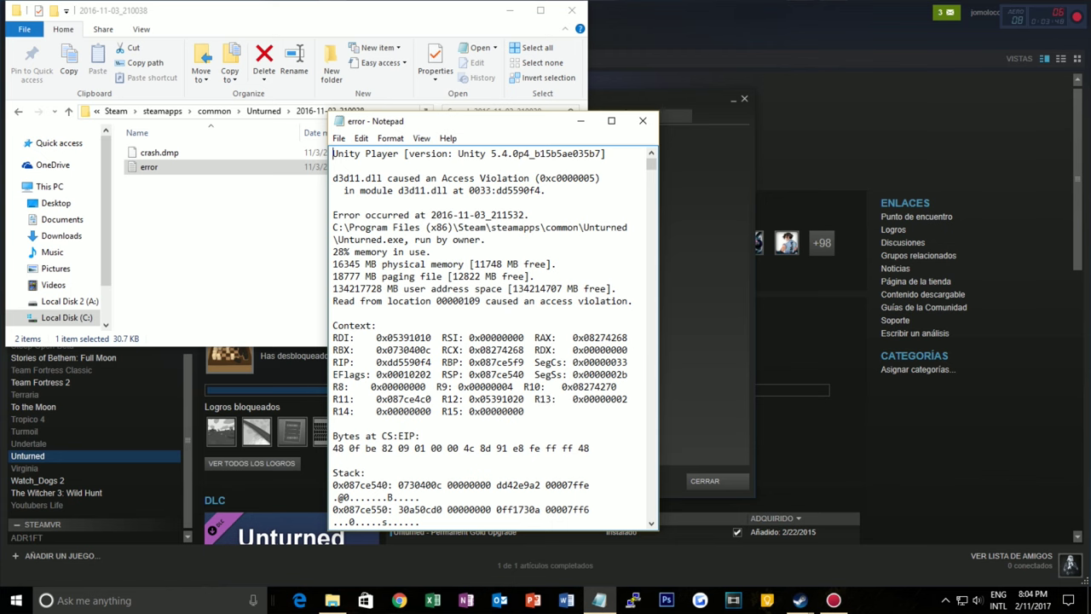
{"action": "key", "text": "shift+Down"}
{"action": "key", "text": "shift+Down"}
{"action": "key", "text": "shift+Down"}
{"action": "key", "text": "shift+Down"}
{"action": "key", "text": "shift+Down"}
{"action": "key", "text": "shift+Down"}
{"action": "key", "text": "shift+Down"}
{"action": "key", "text": "shift+Down"}
{"action": "key", "text": "shift+Down"}
{"action": "key", "text": "shift+Down"}
{"action": "key", "text": "shift+Down"}
{"action": "key", "text": "shift+Down"}
{"action": "key", "text": "shift+Down"}
{"action": "key", "text": "shift+Down"}
{"action": "key", "text": "shift+Down"}
{"action": "key", "text": "shift+Down"}
{"action": "key", "text": "shift+Down"}
{"action": "key", "text": "shift+Down"}
{"action": "key", "text": "shift+Down"}
{"action": "key", "text": "shift+Down"}
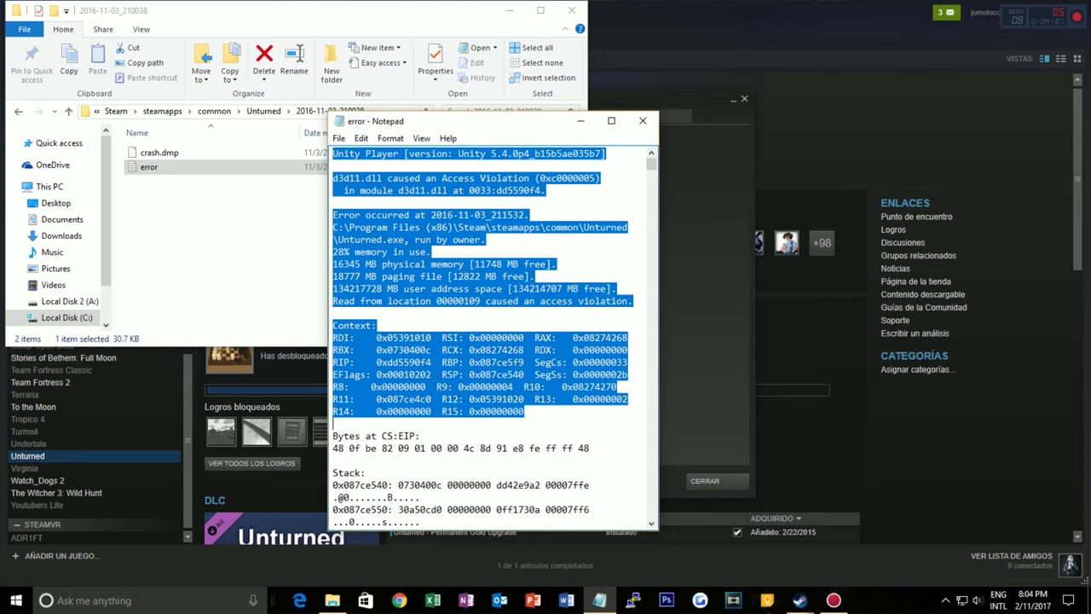
Clear the selection, and close the error log and the crash folder window
{"action": "left_click", "coordinate": [377, 325]}
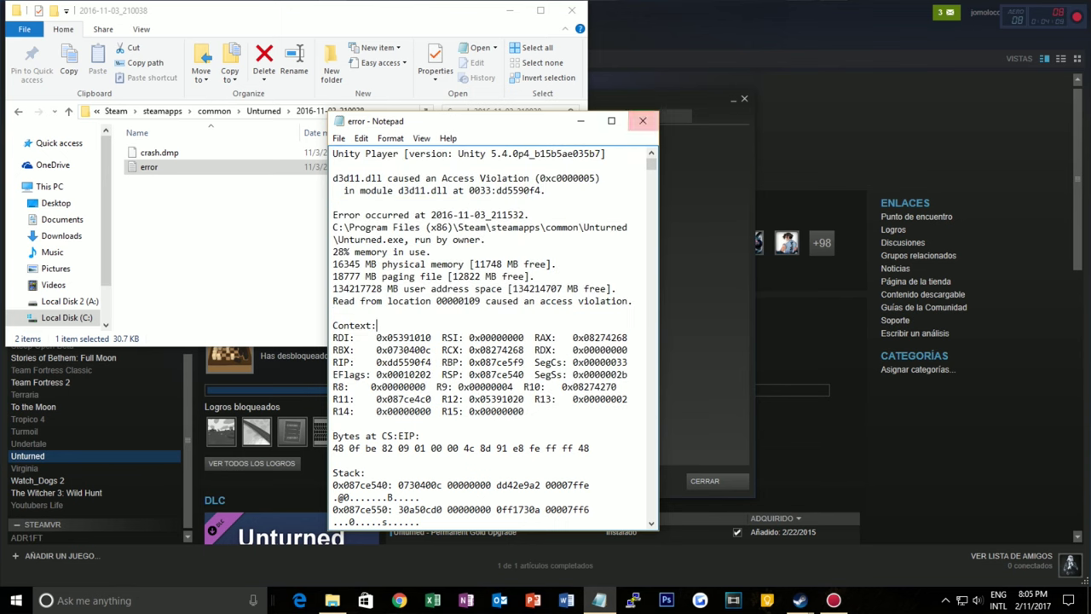
{"action": "left_click", "coordinate": [643, 120]}
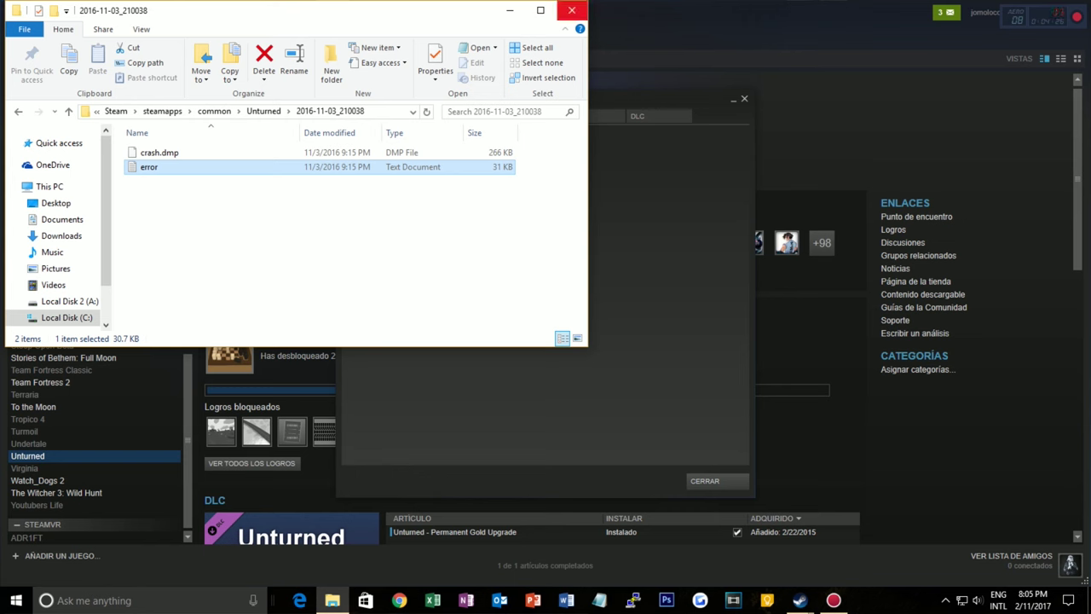
{"action": "left_click", "coordinate": [571, 11]}
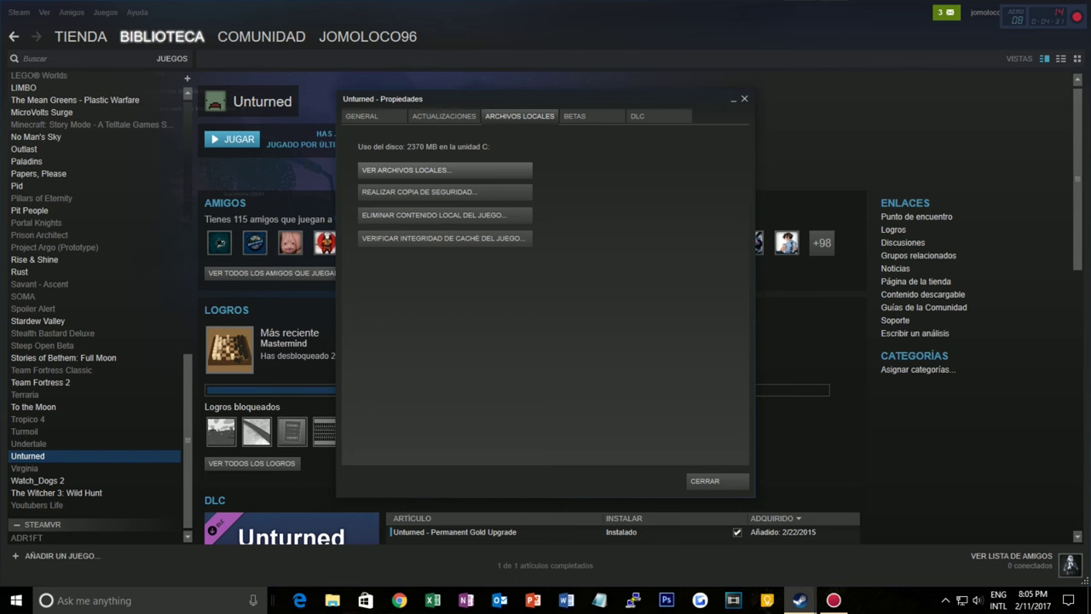